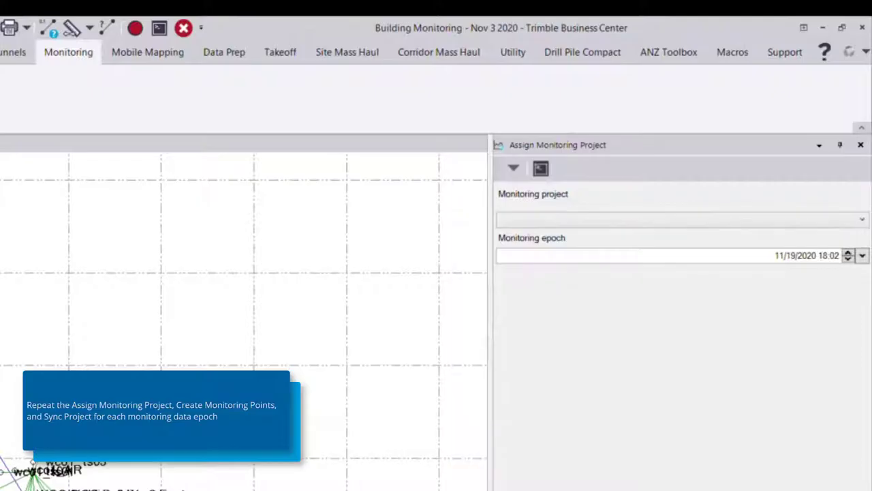
Assign the monitoring project Building Monitoring Example with a monitoring epoch of 11/3/2020 18:02.
{"action": "left_click", "coordinate": [769, 224]}
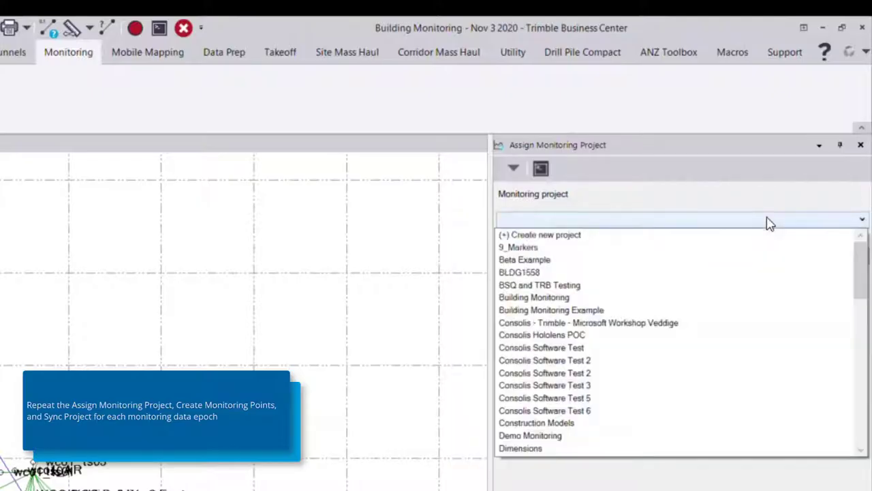
{"action": "left_click", "coordinate": [519, 314]}
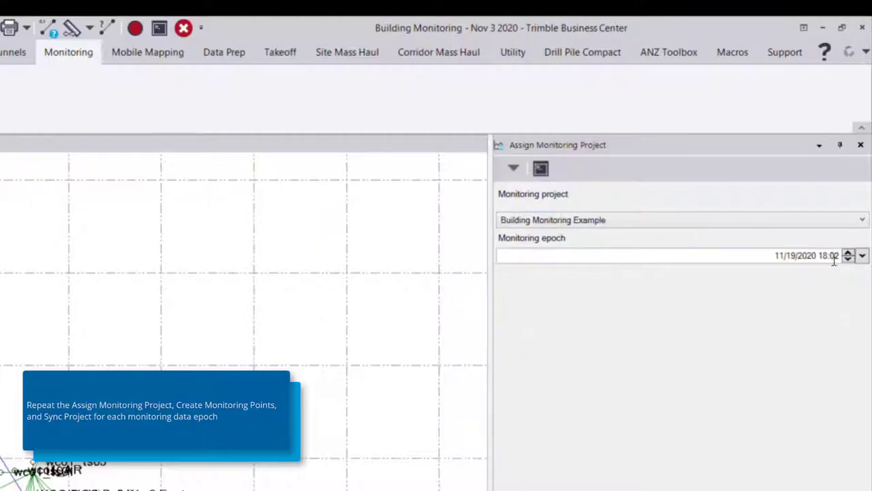
{"action": "left_click", "coordinate": [862, 256]}
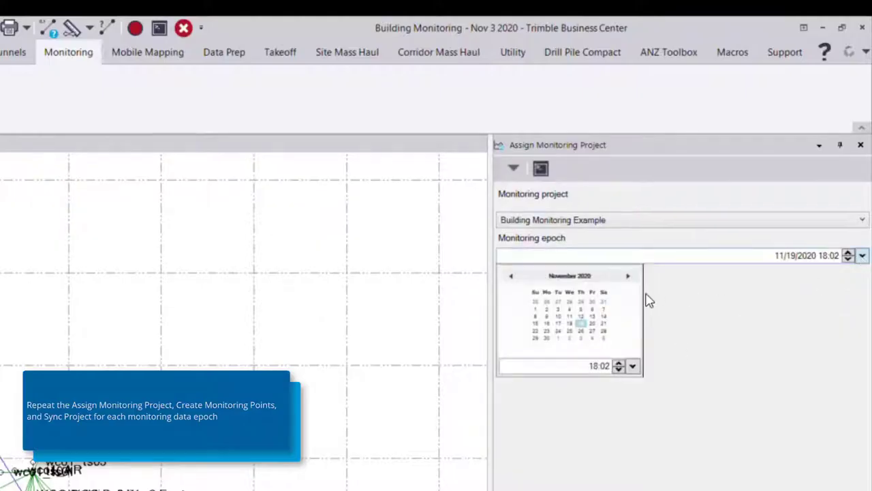
{"action": "left_click", "coordinate": [558, 309]}
{"action": "left_click", "coordinate": [718, 410]}
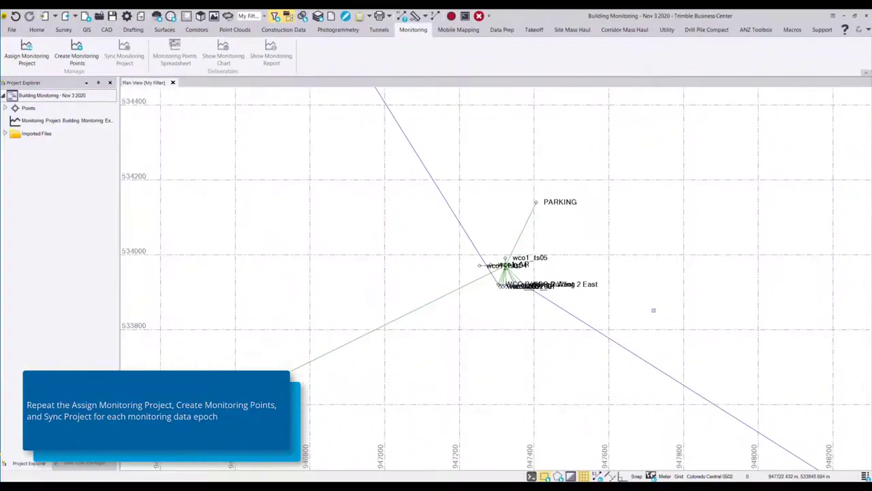
Create monitoring points, expand the monitoring project's points in the project explorer, and sync the monitoring project.
{"action": "left_click", "coordinate": [76, 57]}
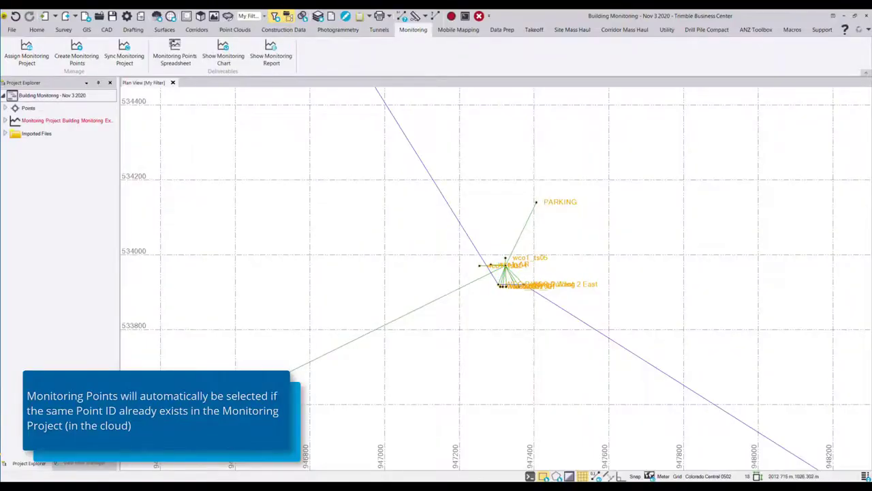
{"action": "left_click", "coordinate": [5, 120]}
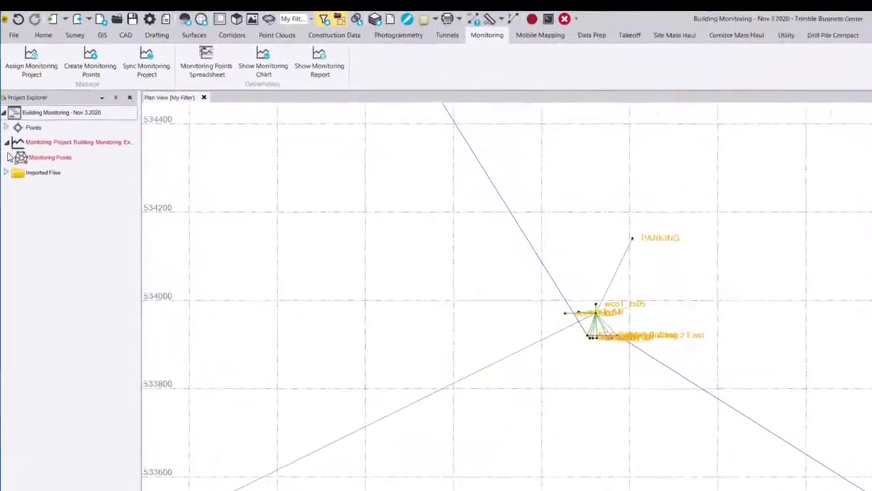
{"action": "left_click", "coordinate": [10, 157]}
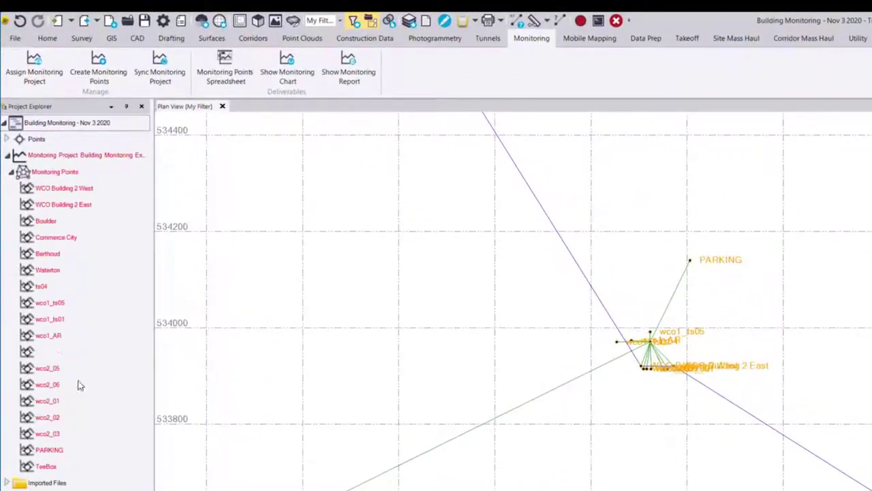
{"action": "left_click", "coordinate": [165, 80]}
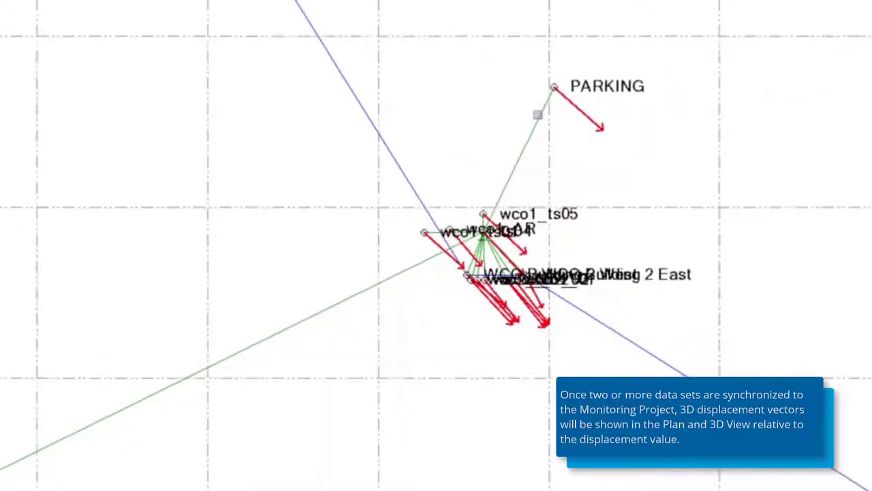
Open the properties of monitoring point wco1_ts05 and set its 2D alarm threshold to 0.030 m.
{"action": "scroll", "coordinate": [590, 184], "scroll_direction": "up", "scroll_amount": 3}
{"action": "scroll", "coordinate": [422, 251], "scroll_direction": "up", "scroll_amount": 2}
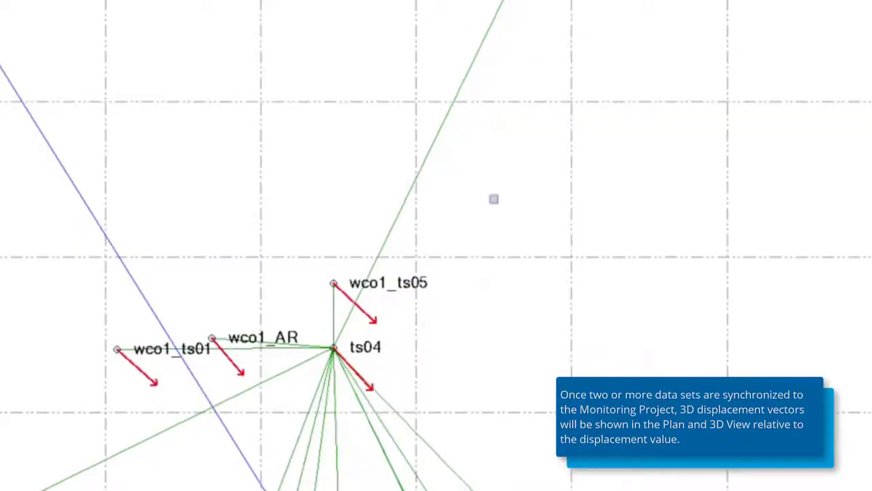
{"action": "left_click_drag", "start_coordinate": [495, 197], "coordinate": [450, 156]}
{"action": "left_click_drag", "start_coordinate": [402, 216], "coordinate": [385, 292]}
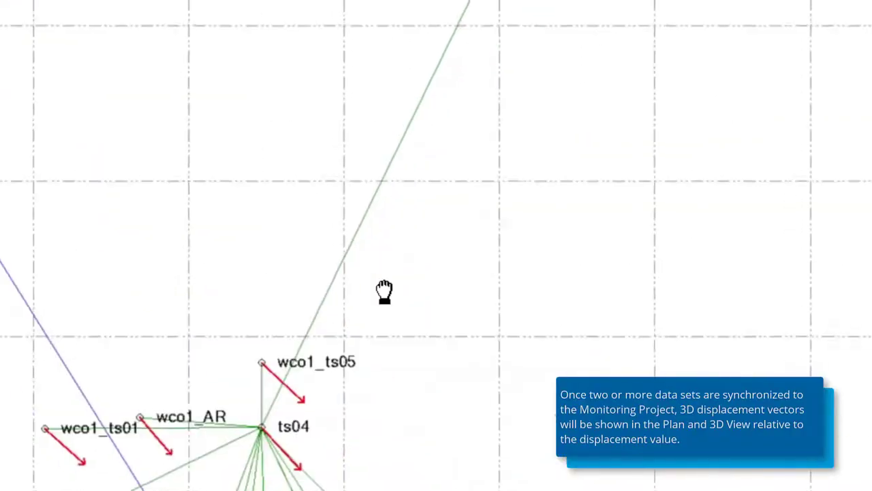
{"action": "left_click_drag", "start_coordinate": [267, 381], "coordinate": [288, 287]}
{"action": "scroll", "coordinate": [289, 286], "scroll_direction": "up", "scroll_amount": 3}
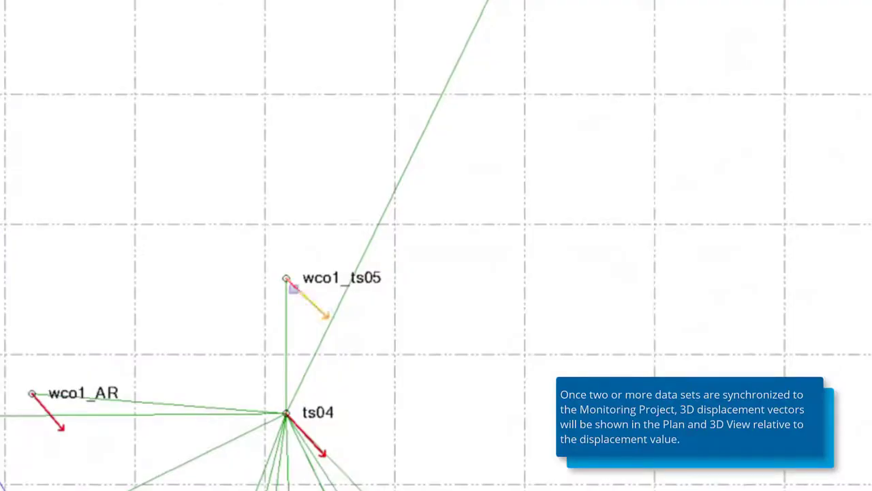
{"action": "right_click", "coordinate": [301, 292]}
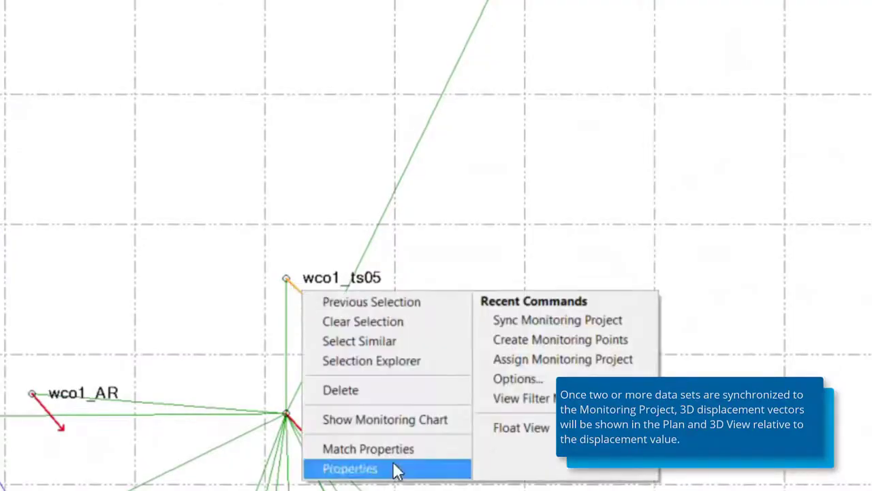
{"action": "left_click", "coordinate": [350, 468]}
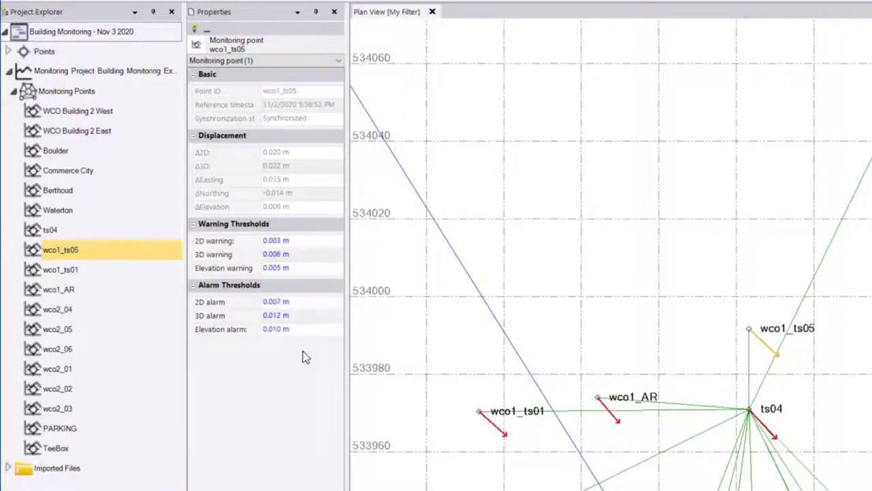
{"action": "left_click", "coordinate": [295, 303]}
{"action": "left_click_drag", "start_coordinate": [289, 302], "coordinate": [272, 302]}
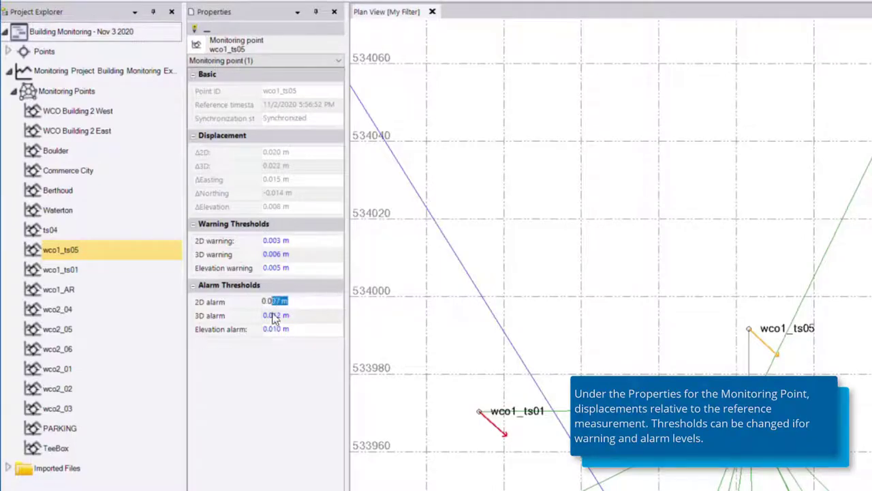
{"action": "type", "text": "3"}
Set wco1_ts05's 3D alarm threshold to 0.050 m and its elevation alarm threshold to 0.050 m.
{"action": "left_click", "coordinate": [272, 315]}
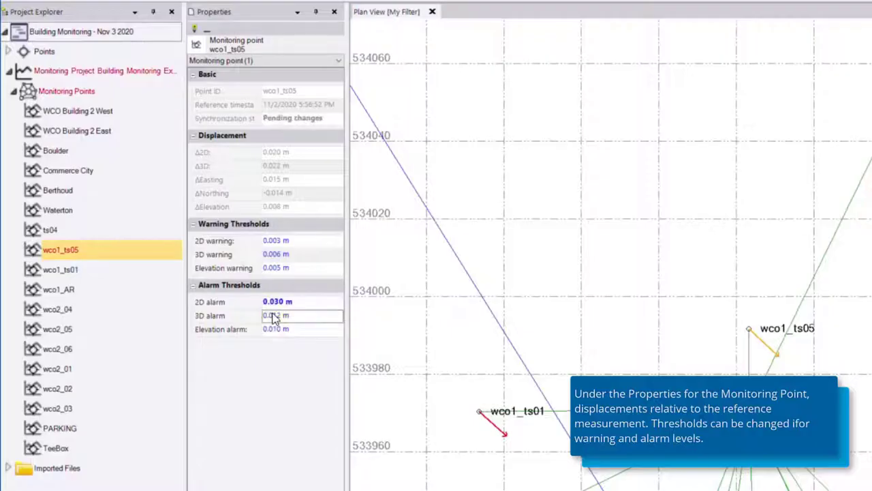
{"action": "left_click_drag", "start_coordinate": [302, 317], "coordinate": [244, 330]}
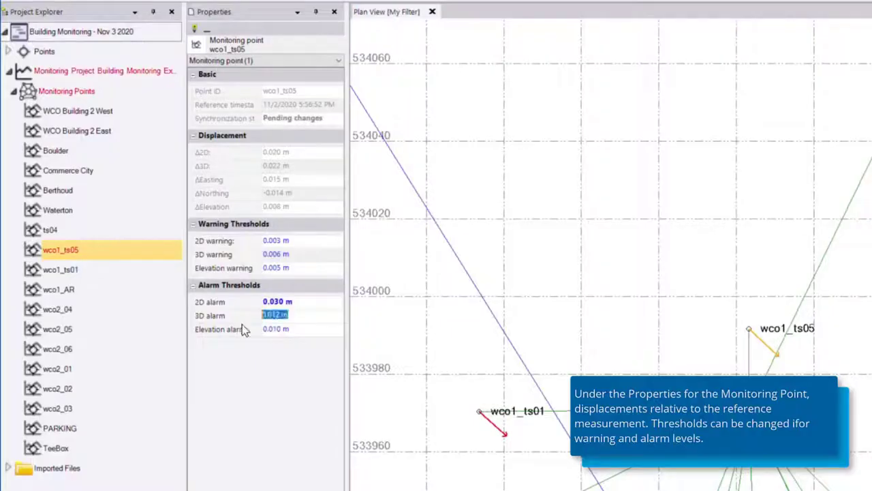
{"action": "type", "text": "0.03"}
{"action": "left_click", "coordinate": [298, 329]}
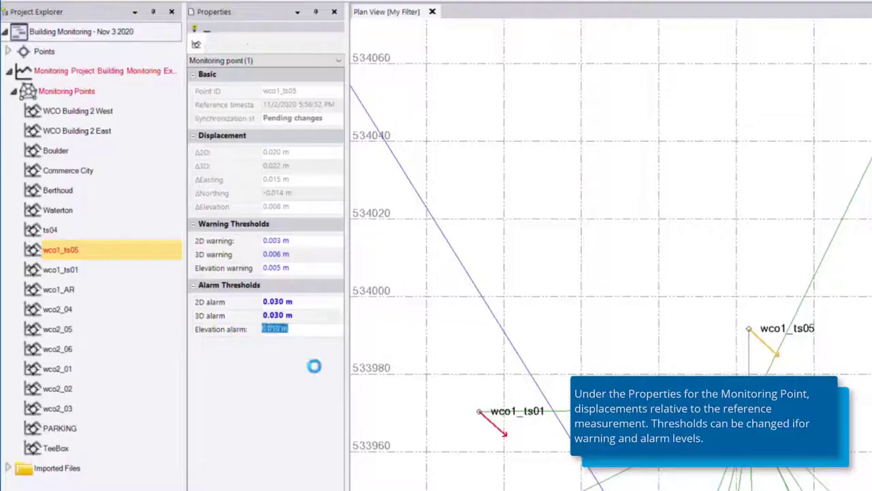
{"action": "left_click_drag", "start_coordinate": [307, 329], "coordinate": [246, 331]}
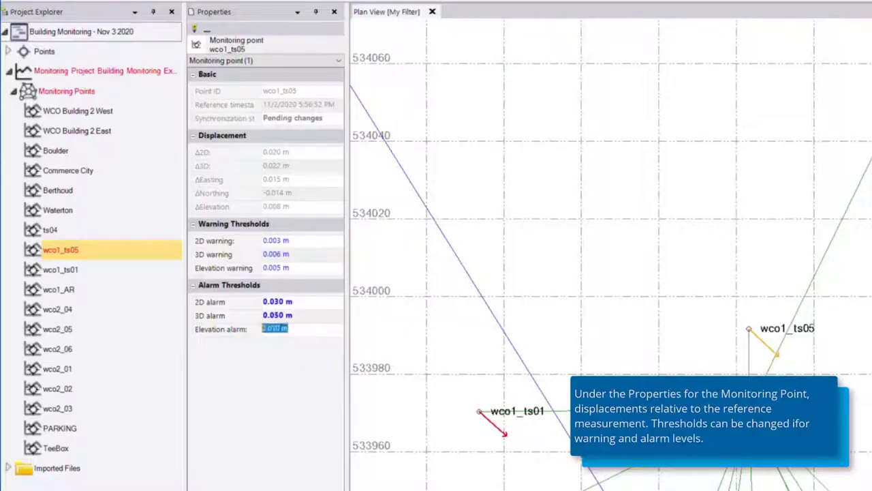
{"action": "type", "text": "0.05"}
{"action": "key", "text": "Return"}
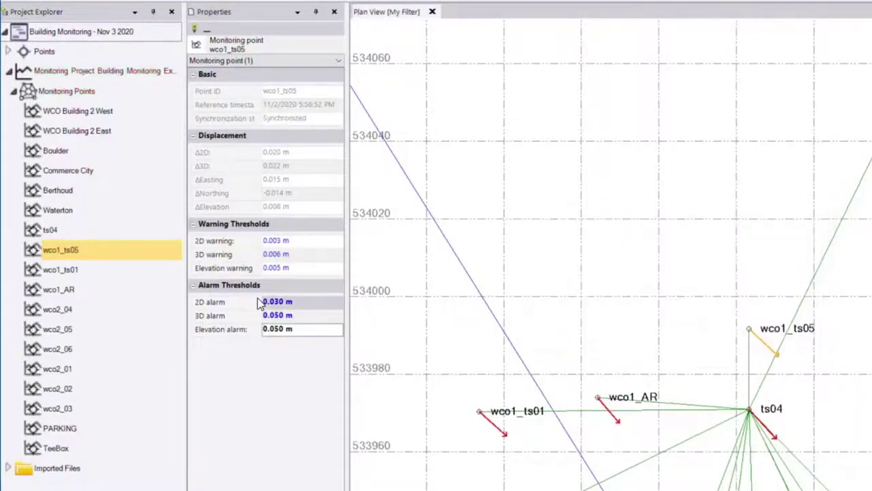
Inspect the displacement vector of wco1_ts05 and the surrounding points in plan view.
{"action": "left_click", "coordinate": [673, 301]}
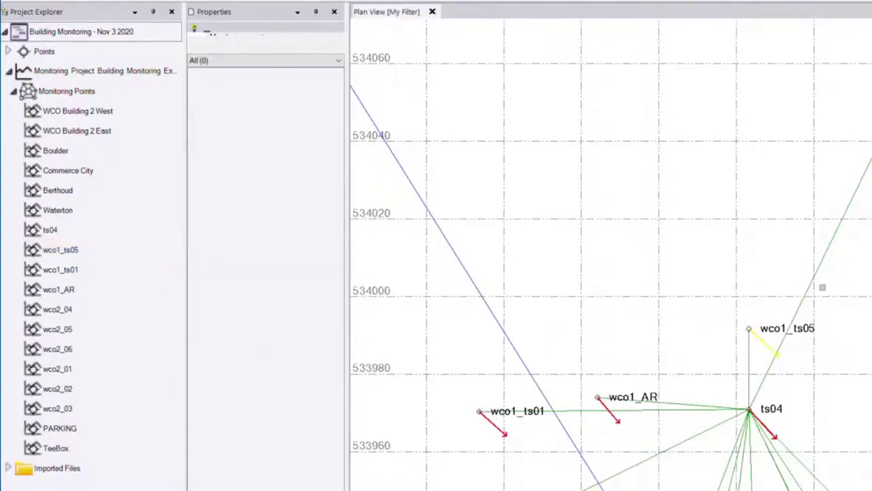
{"action": "scroll", "coordinate": [747, 373], "scroll_direction": "up", "scroll_amount": 2}
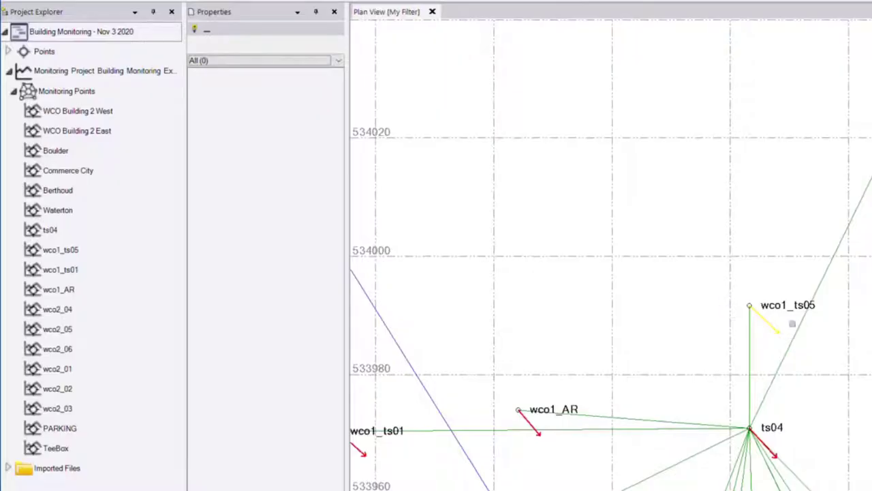
{"action": "left_click", "coordinate": [772, 329]}
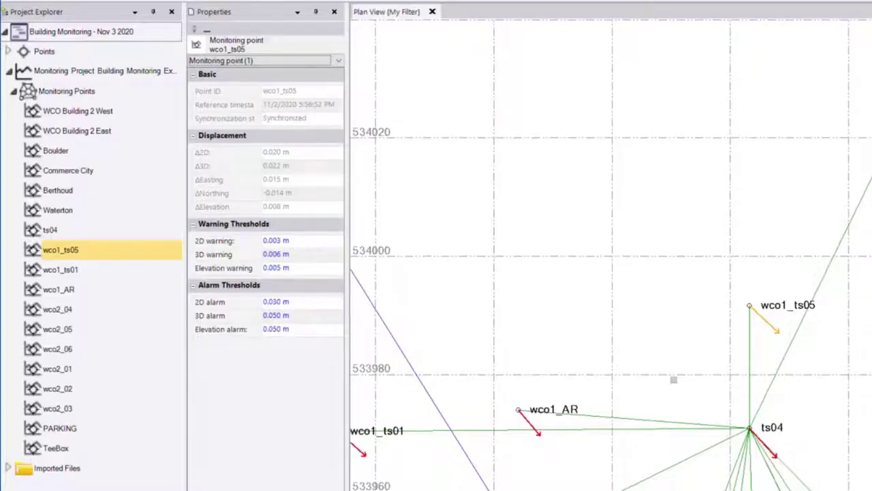
{"action": "left_click", "coordinate": [668, 372]}
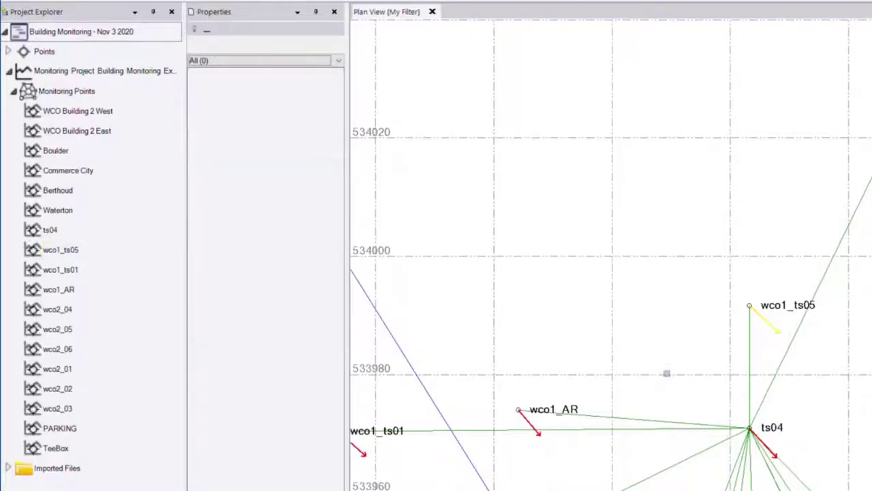
{"action": "scroll", "coordinate": [667, 373], "scroll_direction": "down", "scroll_amount": 5}
{"action": "scroll", "coordinate": [711, 396], "scroll_direction": "up", "scroll_amount": 5}
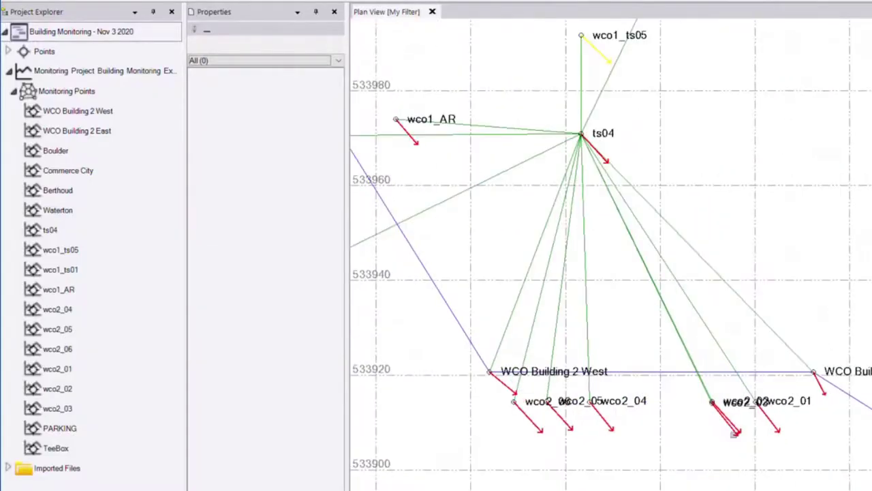
{"action": "scroll", "coordinate": [734, 471], "scroll_direction": "down", "scroll_amount": 2}
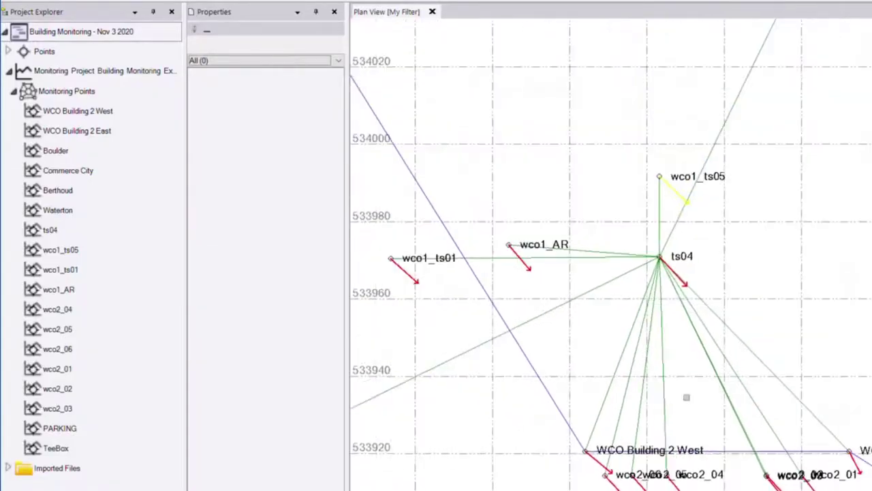
{"action": "left_click_drag", "start_coordinate": [683, 374], "coordinate": [708, 427]}
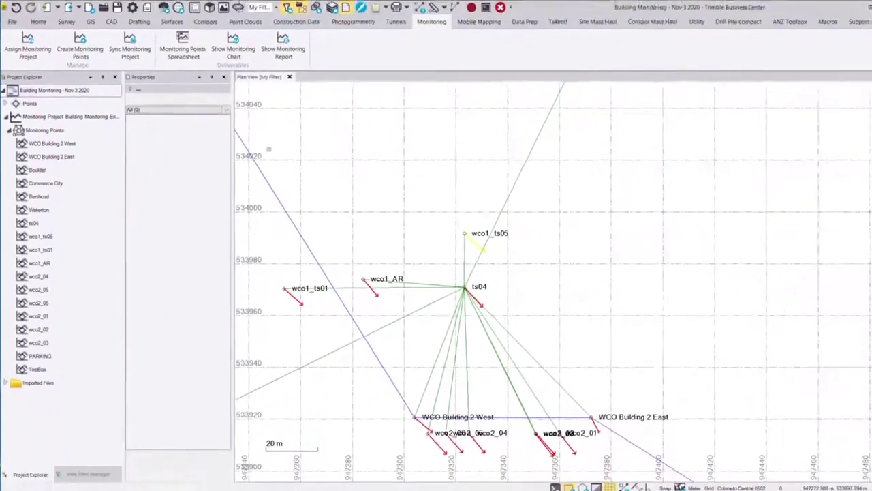
Open the Monitoring Points Spreadsheet, select all its rows and copy them.
{"action": "left_click", "coordinate": [178, 63]}
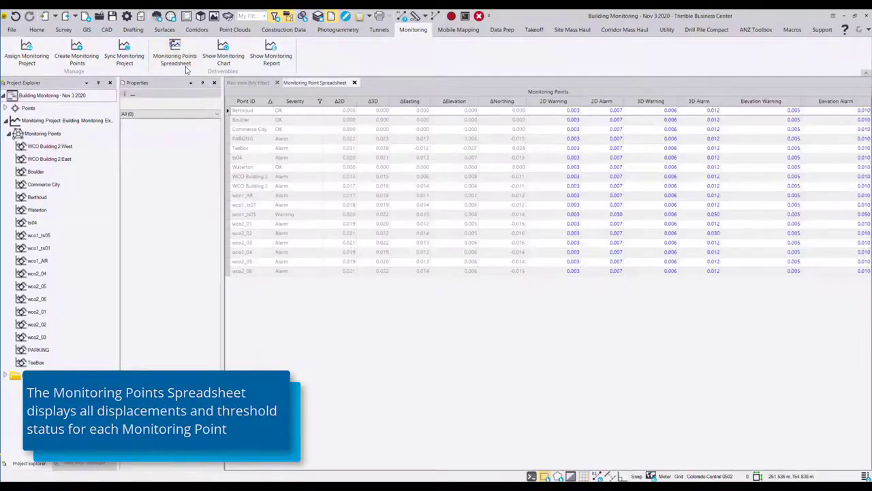
{"action": "left_click", "coordinate": [214, 83]}
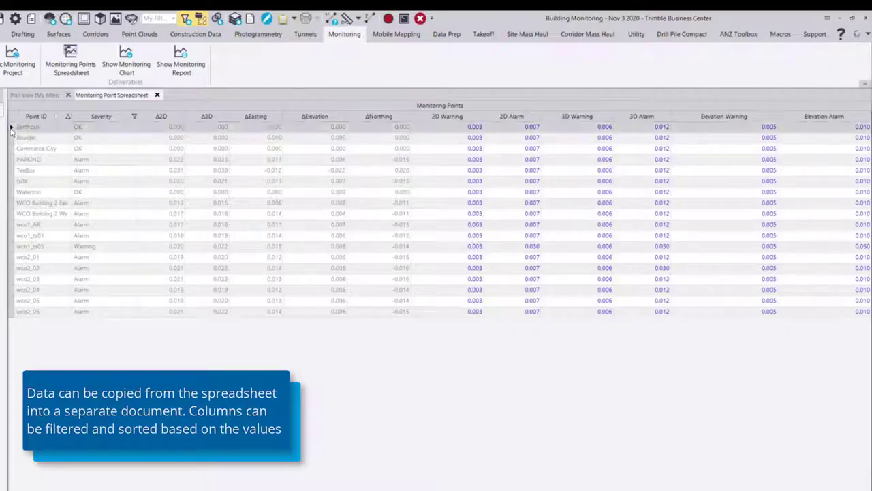
{"action": "left_click_drag", "start_coordinate": [10, 129], "coordinate": [10, 312]}
{"action": "right_click", "coordinate": [47, 208]}
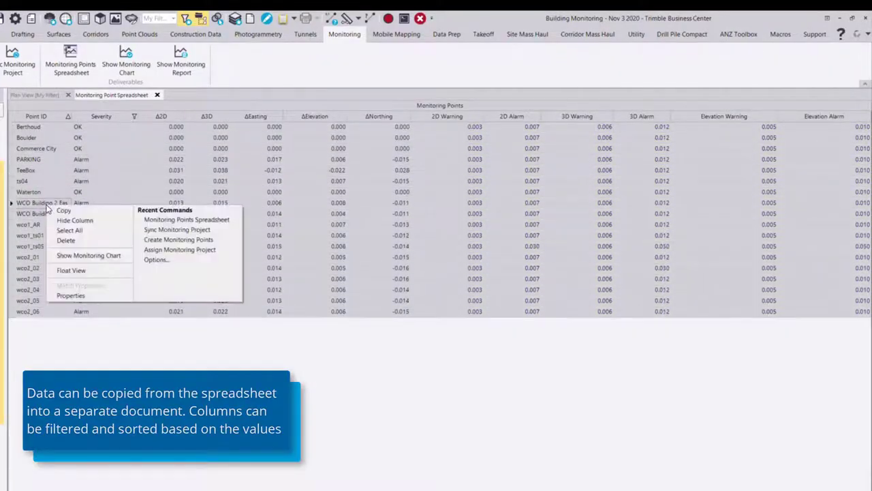
{"action": "left_click", "coordinate": [85, 212]}
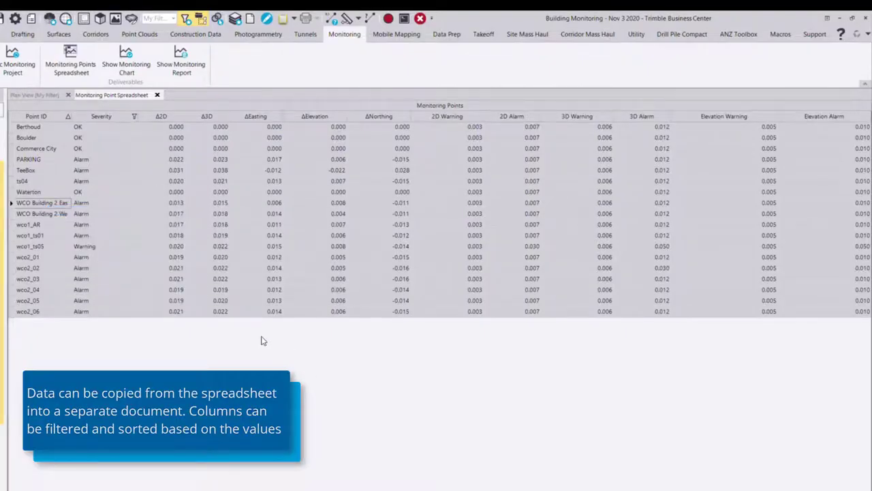
Sort the spreadsheet by Point ID, filter the Severity column to Alarm, and select wco2_06 in the project explorer.
{"action": "left_click", "coordinate": [23, 117]}
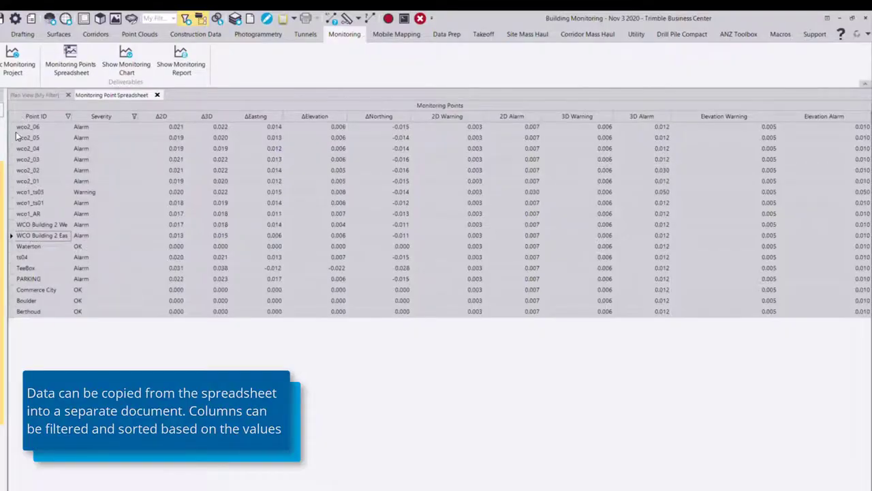
{"action": "left_click", "coordinate": [17, 127]}
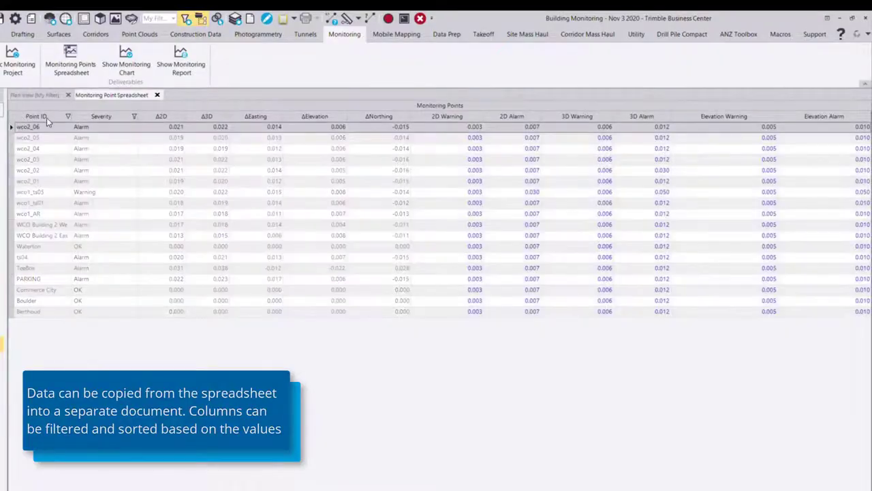
{"action": "left_click", "coordinate": [46, 117]}
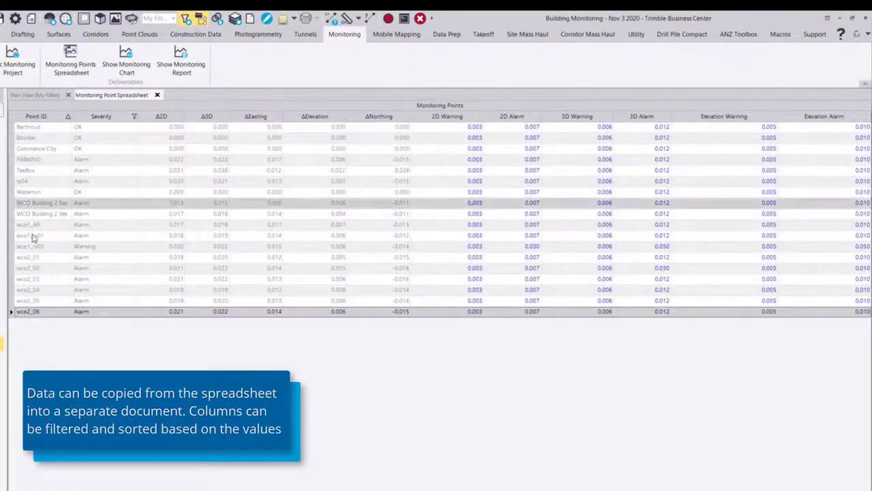
{"action": "left_click", "coordinate": [134, 118]}
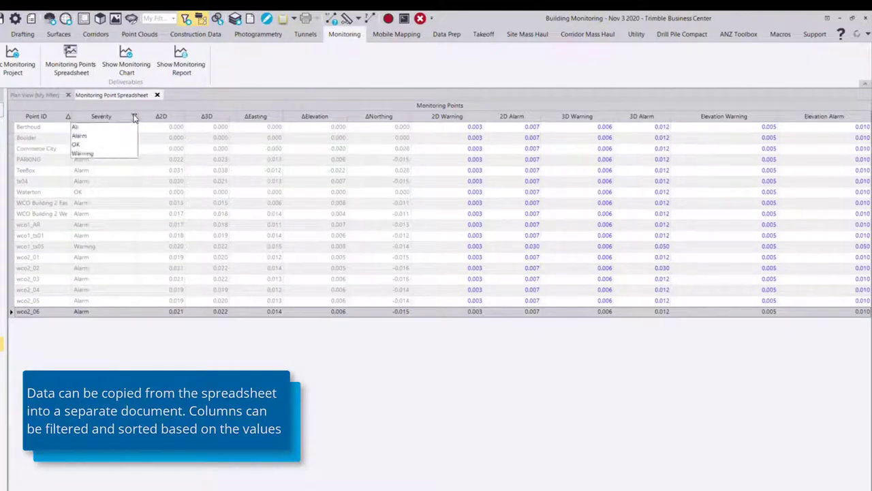
{"action": "left_click", "coordinate": [104, 136]}
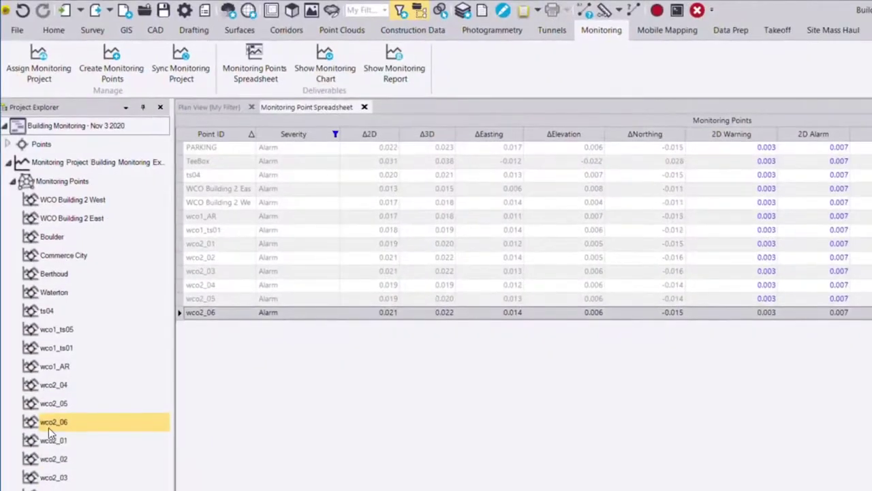
{"action": "left_click", "coordinate": [48, 427]}
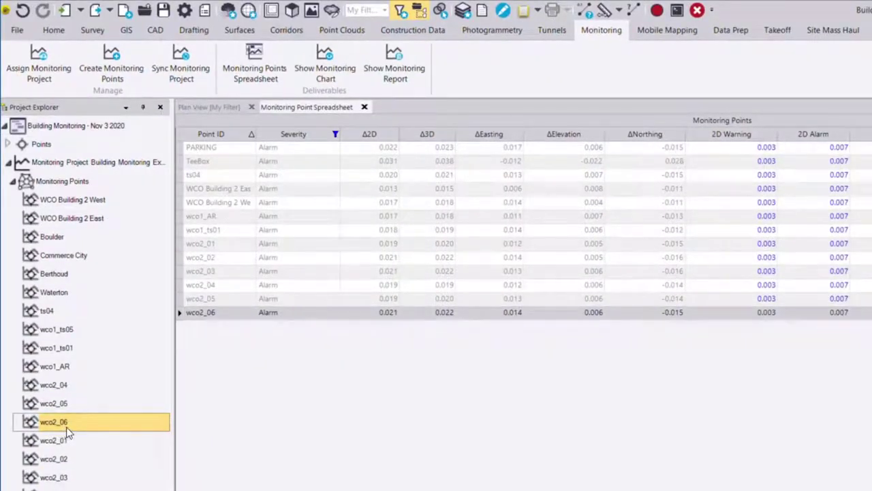
Open the displacement chart for wco2_06 and turn on the Δ3D, ΔEasting and ΔNorthing series alongside Δ2D and ΔElevation.
{"action": "left_click", "coordinate": [343, 74]}
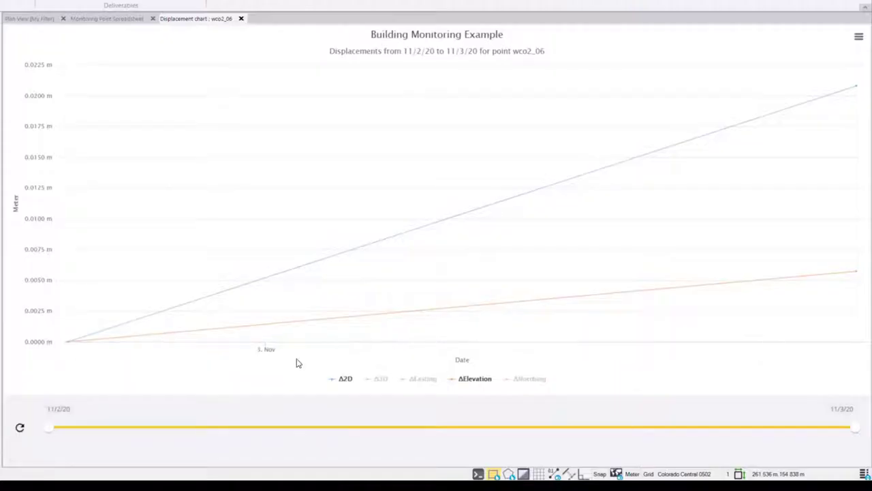
{"action": "mouse_move", "coordinate": [121, 352]}
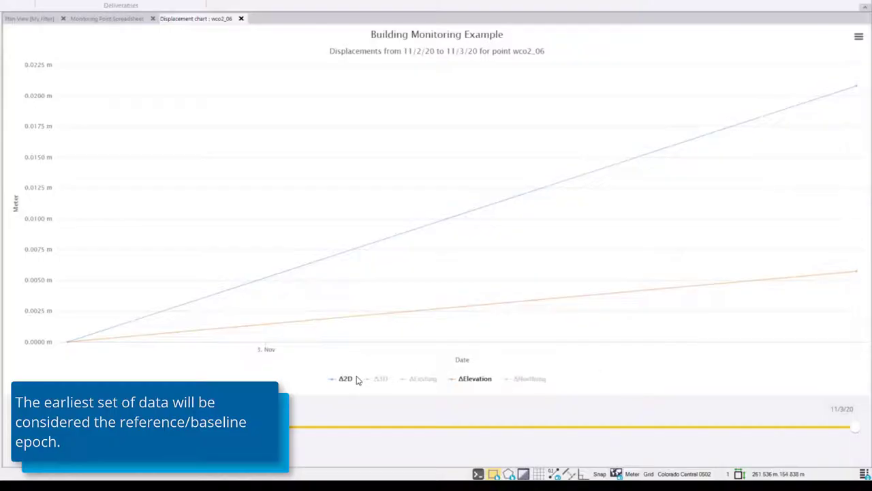
{"action": "left_click", "coordinate": [381, 380]}
{"action": "left_click", "coordinate": [416, 381]}
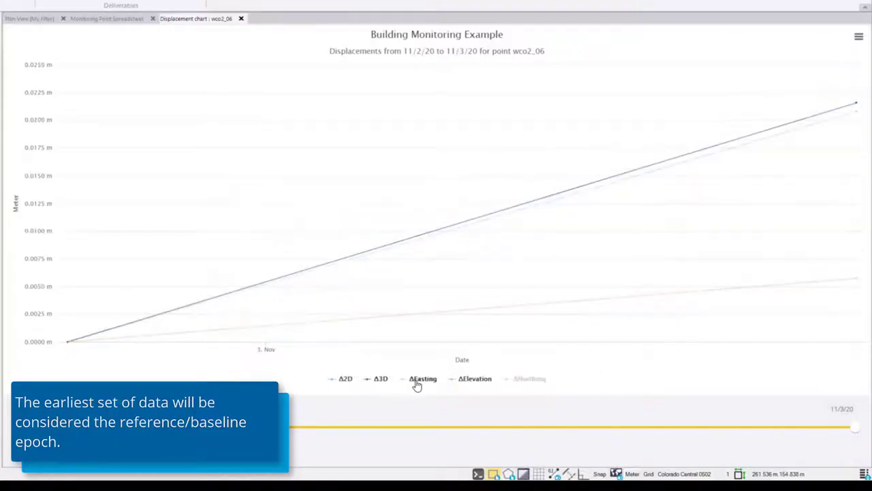
{"action": "left_click", "coordinate": [539, 382]}
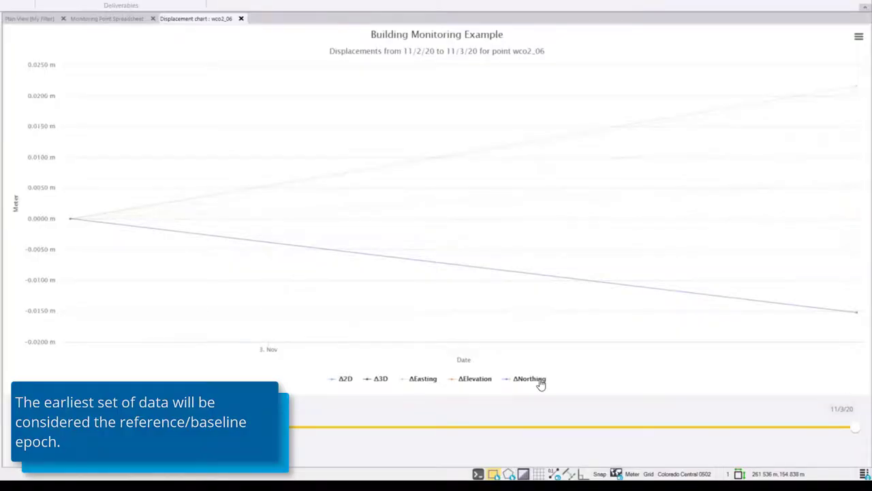
{"action": "mouse_move", "coordinate": [808, 273]}
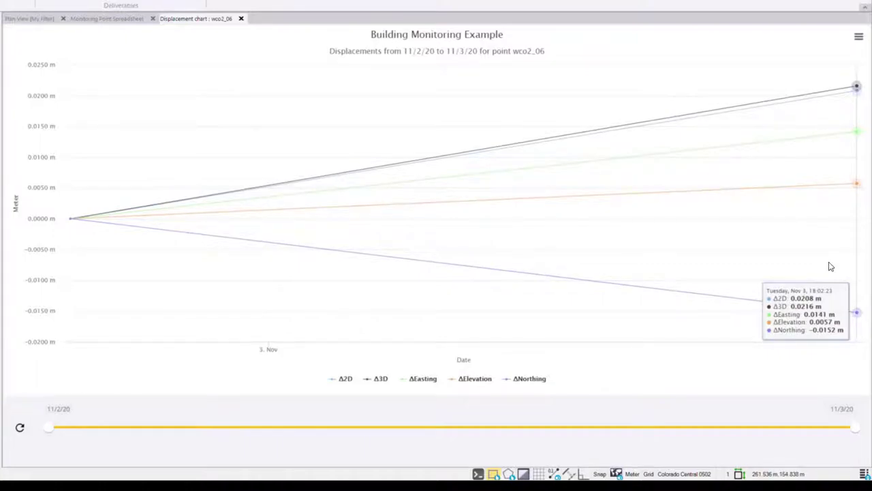
Hide every series except Δ2D in the displacement chart so the warning and alarm threshold bands appear.
{"action": "left_click", "coordinate": [532, 379]}
{"action": "left_click", "coordinate": [475, 379]}
{"action": "left_click", "coordinate": [420, 379]}
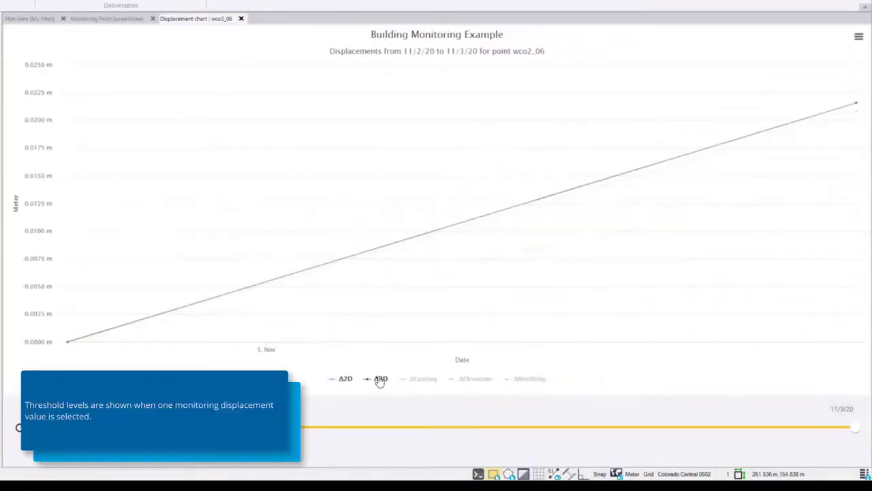
{"action": "left_click", "coordinate": [380, 379]}
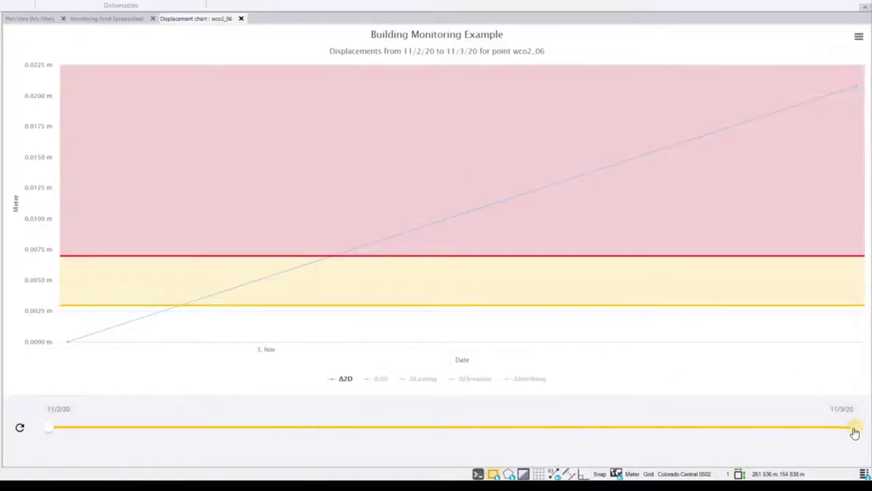
{"action": "mouse_move", "coordinate": [855, 431]}
{"action": "left_mouse_down"}
{"action": "mouse_move", "coordinate": [623, 424]}
{"action": "mouse_move", "coordinate": [853, 431]}
{"action": "left_mouse_up"}
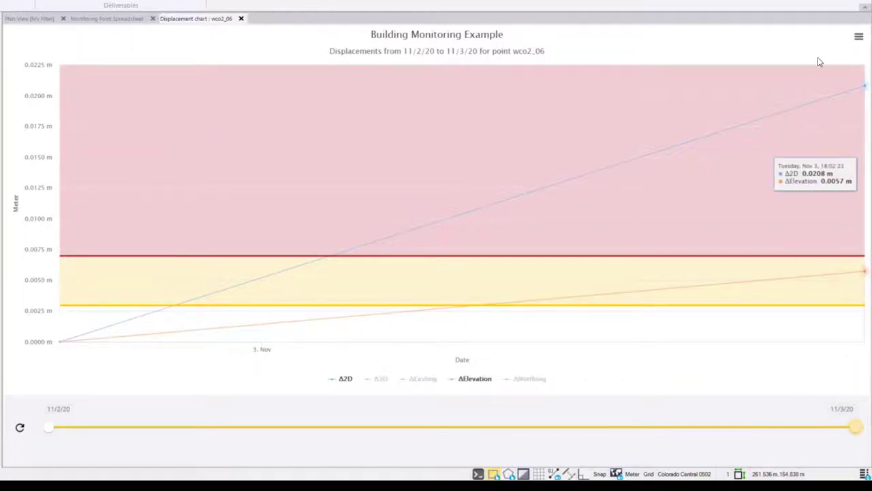
Select the Monitoring Points node and generate the monitoring report for the whole monitoring project.
{"action": "left_click", "coordinate": [860, 38]}
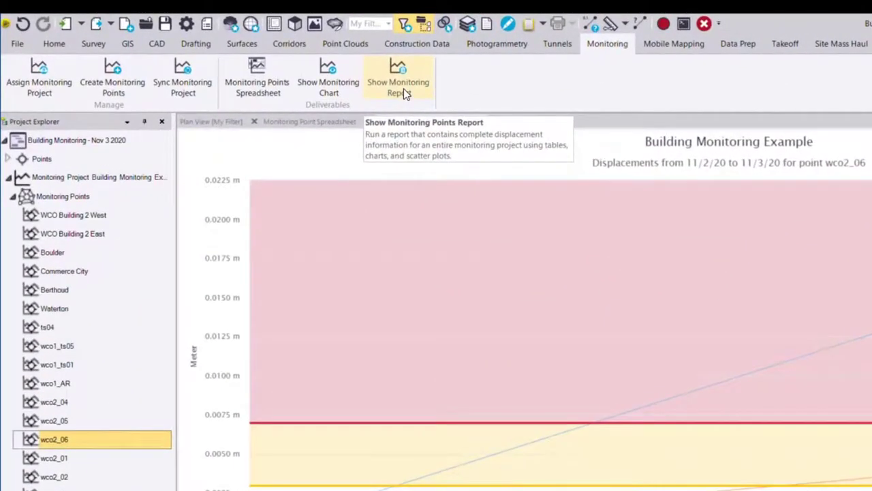
{"action": "left_click", "coordinate": [403, 90]}
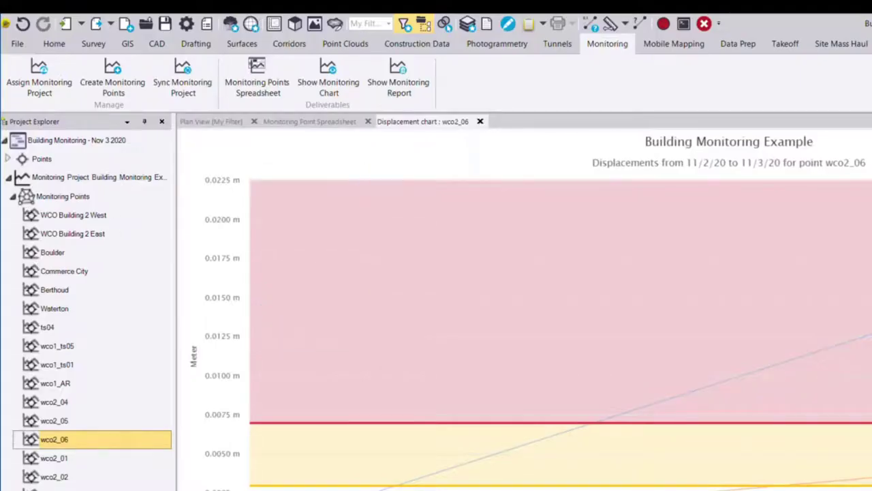
{"action": "left_click", "coordinate": [76, 196]}
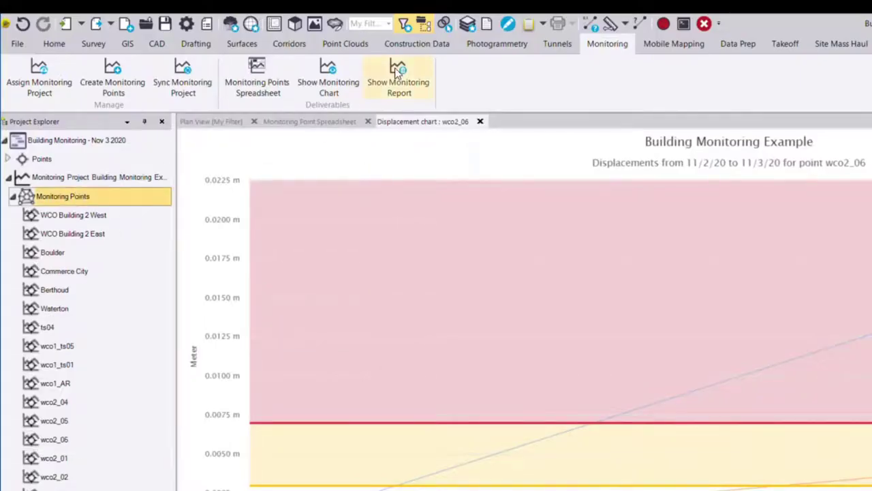
{"action": "left_click", "coordinate": [425, 91]}
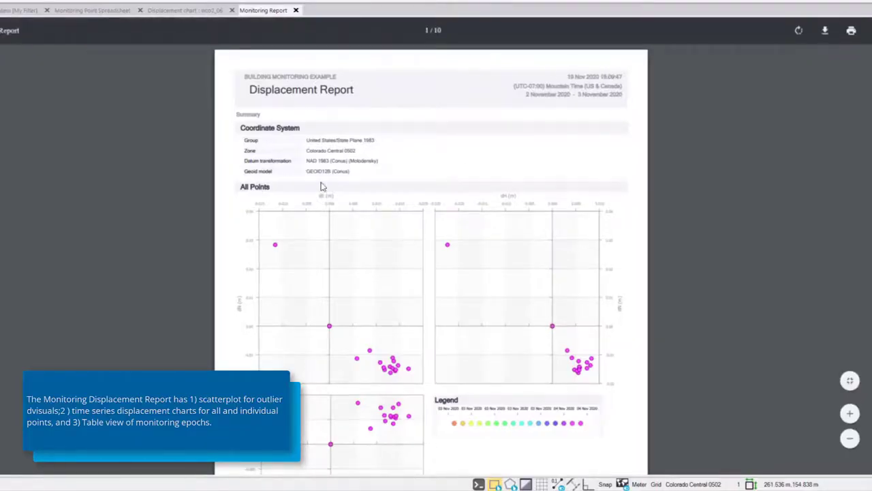
Zoom into the report and scroll through its scatter plots and component displacement charts.
{"action": "left_click", "coordinate": [849, 414]}
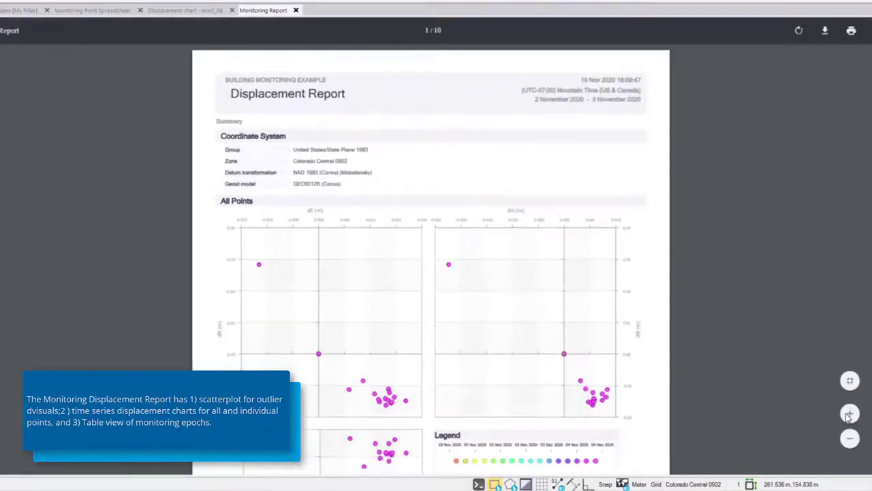
{"action": "left_click", "coordinate": [849, 414]}
{"action": "left_click", "coordinate": [849, 414]}
{"action": "scroll", "coordinate": [499, 238], "scroll_direction": "down", "scroll_amount": 5}
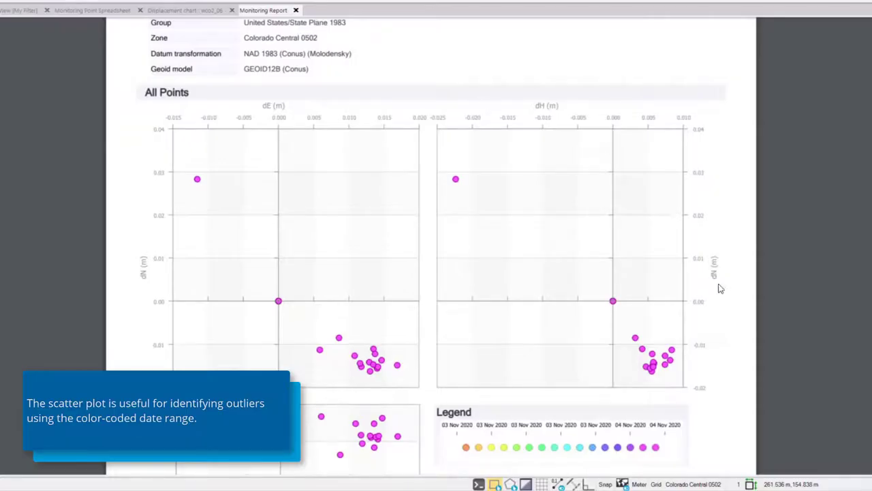
{"action": "scroll", "coordinate": [420, 275], "scroll_direction": "down", "scroll_amount": 10}
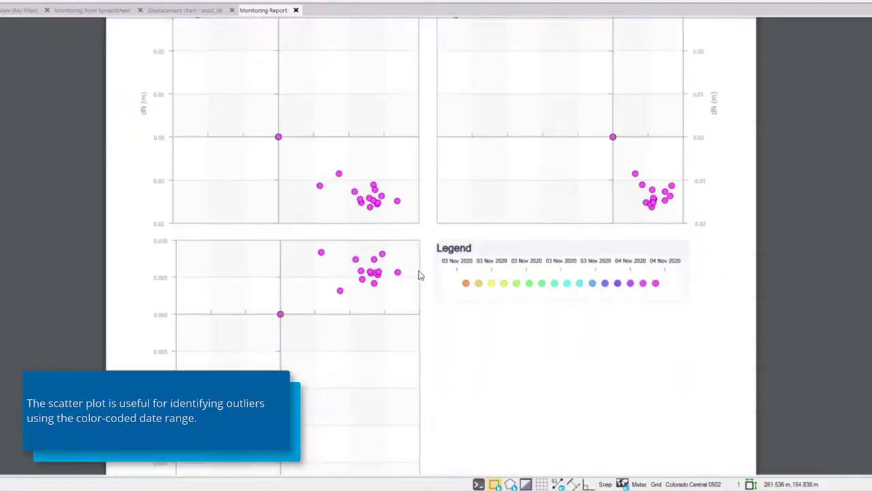
{"action": "scroll", "coordinate": [420, 274], "scroll_direction": "down", "scroll_amount": 2}
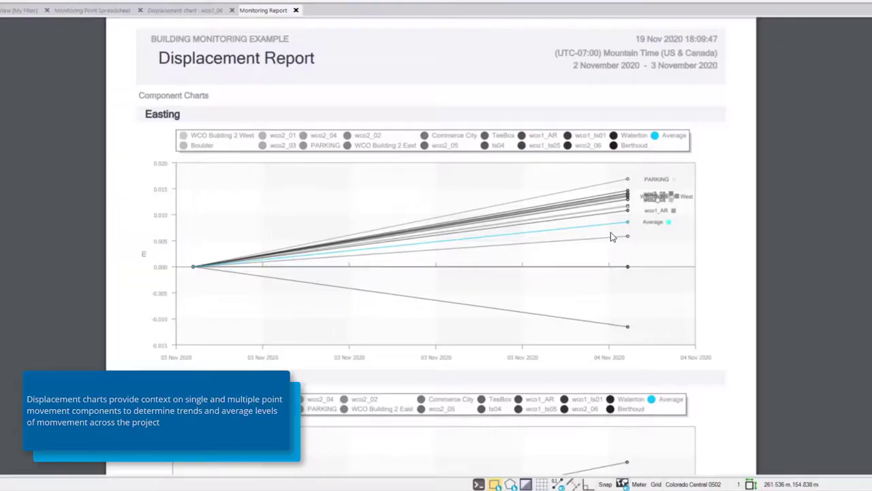
{"action": "scroll", "coordinate": [612, 236], "scroll_direction": "down", "scroll_amount": 10}
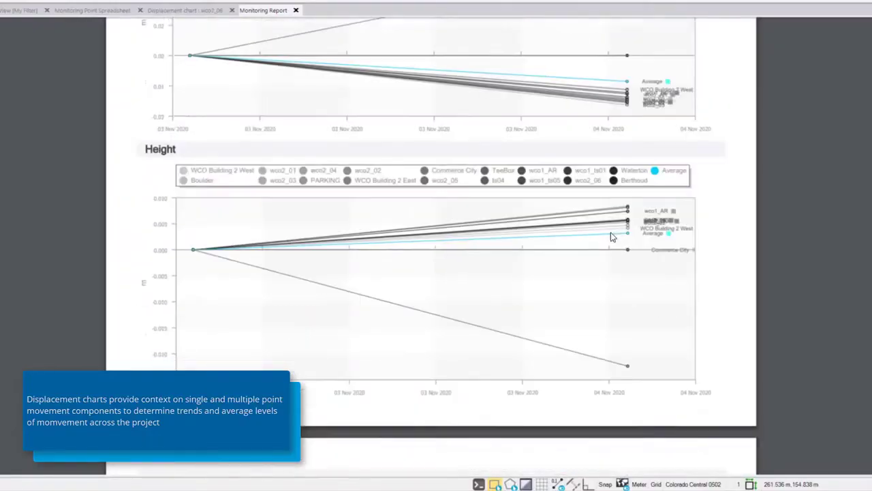
{"action": "scroll", "coordinate": [611, 236], "scroll_direction": "down", "scroll_amount": 3}
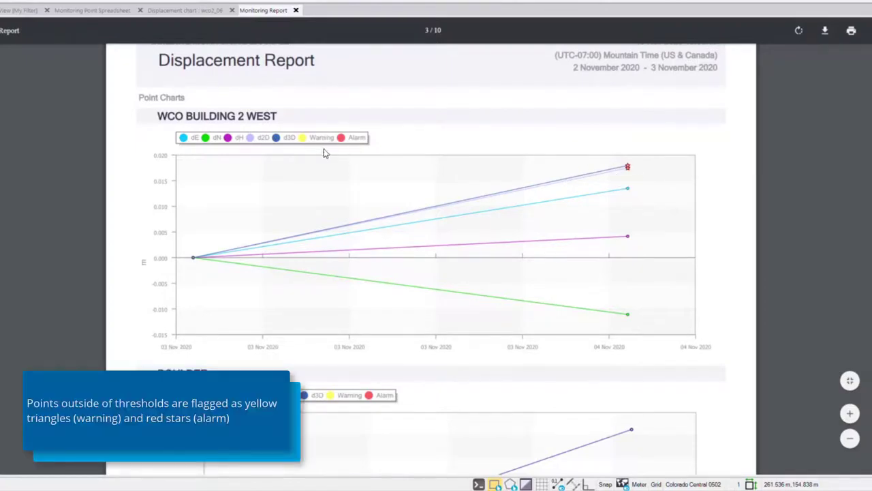
{"action": "scroll", "coordinate": [554, 213], "scroll_direction": "down", "scroll_amount": 10}
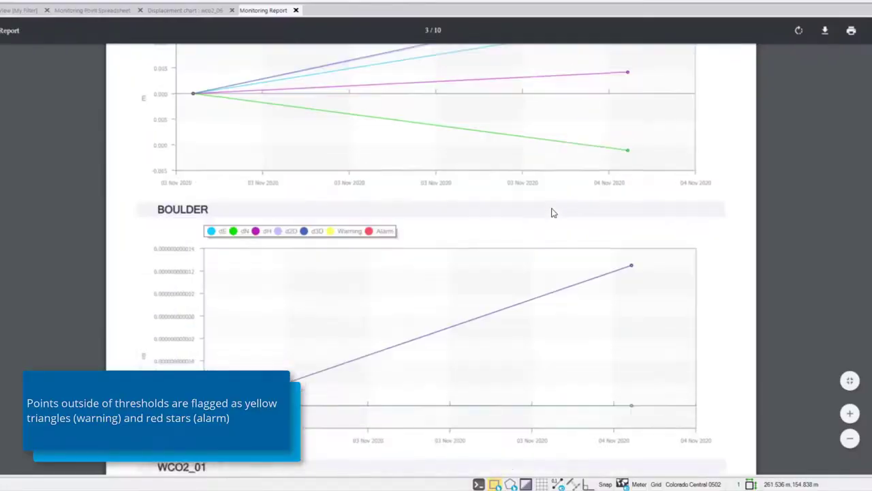
Scroll through the report's individual point charts, checking warning and alarm flags per point.
{"action": "scroll", "coordinate": [554, 213], "scroll_direction": "down", "scroll_amount": 5}
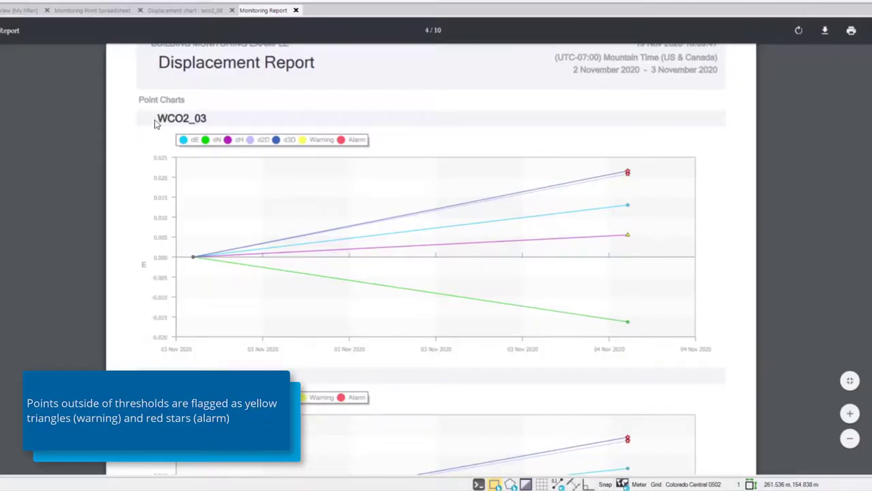
{"action": "scroll", "coordinate": [221, 256], "scroll_direction": "down", "scroll_amount": 2}
{"action": "scroll", "coordinate": [221, 255], "scroll_direction": "down", "scroll_amount": 8}
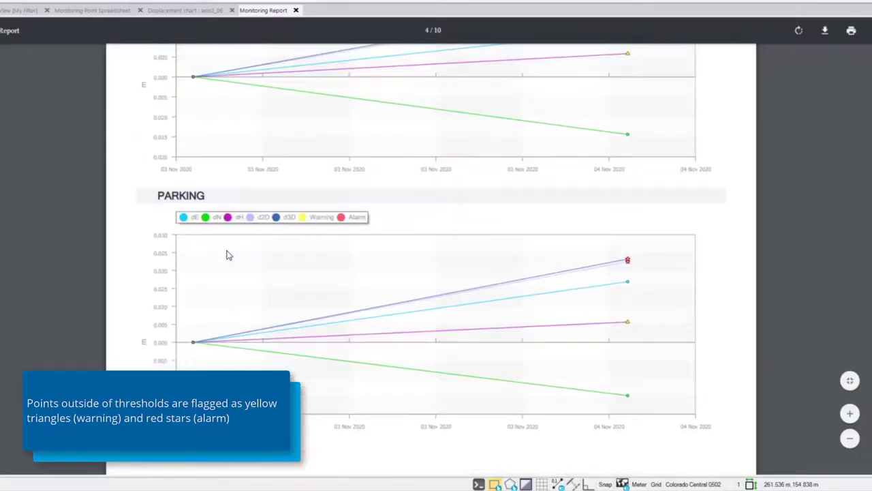
{"action": "scroll", "coordinate": [235, 250], "scroll_direction": "down", "scroll_amount": 10}
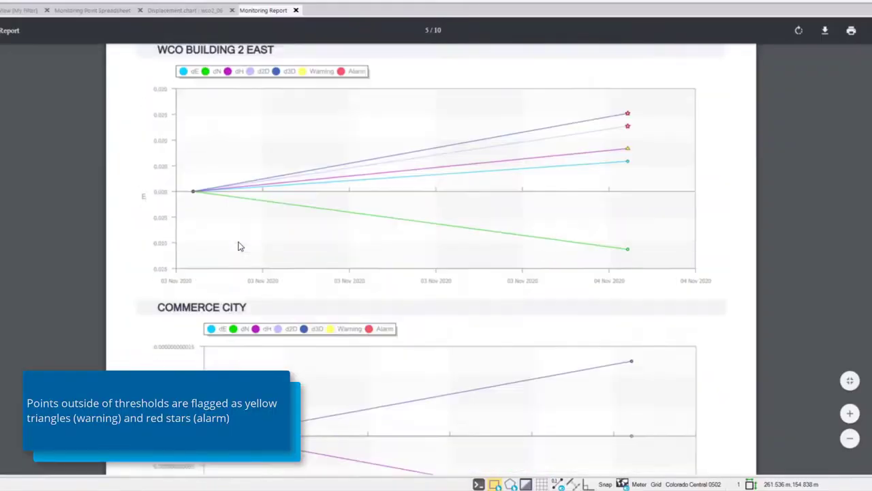
{"action": "scroll", "coordinate": [236, 243], "scroll_direction": "down", "scroll_amount": 10}
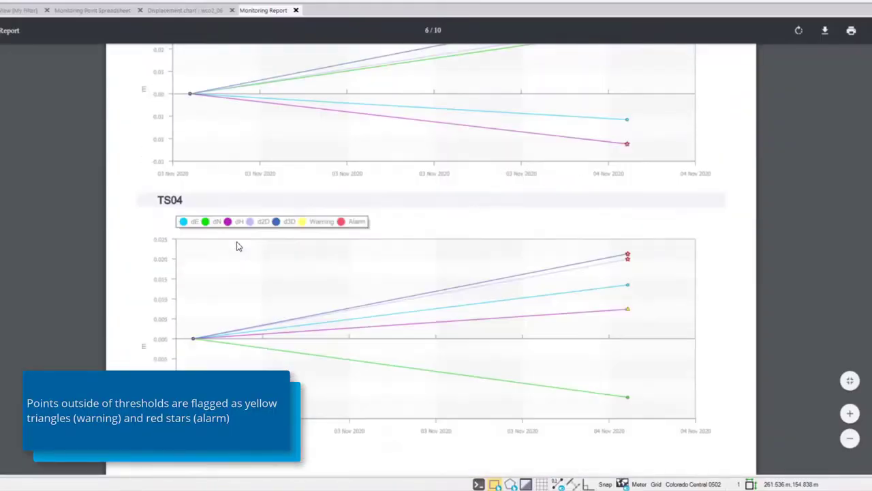
{"action": "scroll", "coordinate": [237, 242], "scroll_direction": "down", "scroll_amount": 10}
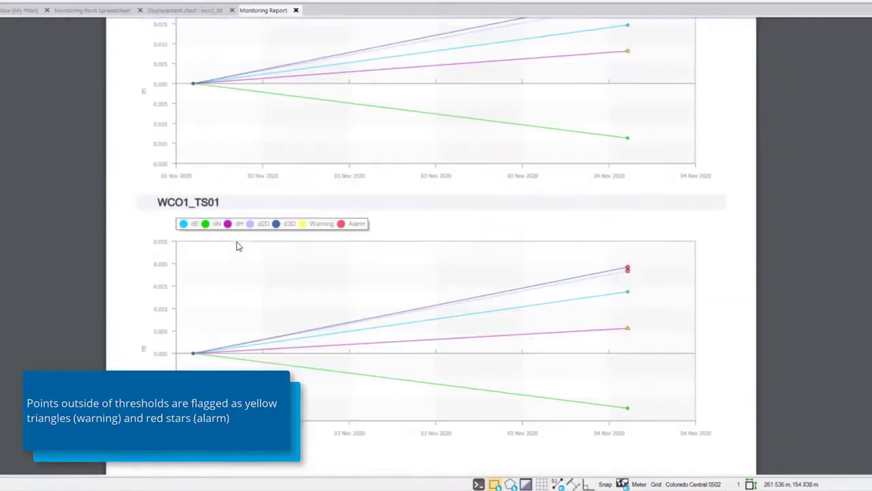
{"action": "scroll", "coordinate": [236, 246], "scroll_direction": "down", "scroll_amount": 10}
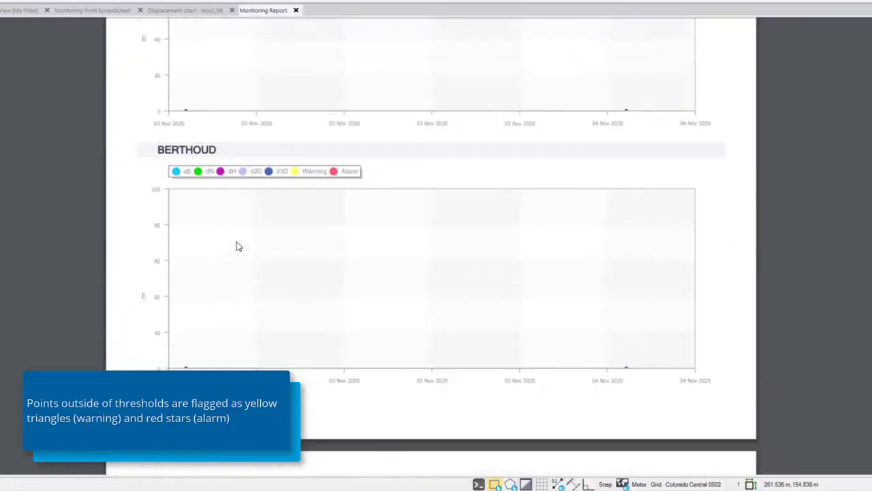
{"action": "scroll", "coordinate": [237, 246], "scroll_direction": "down", "scroll_amount": 3}
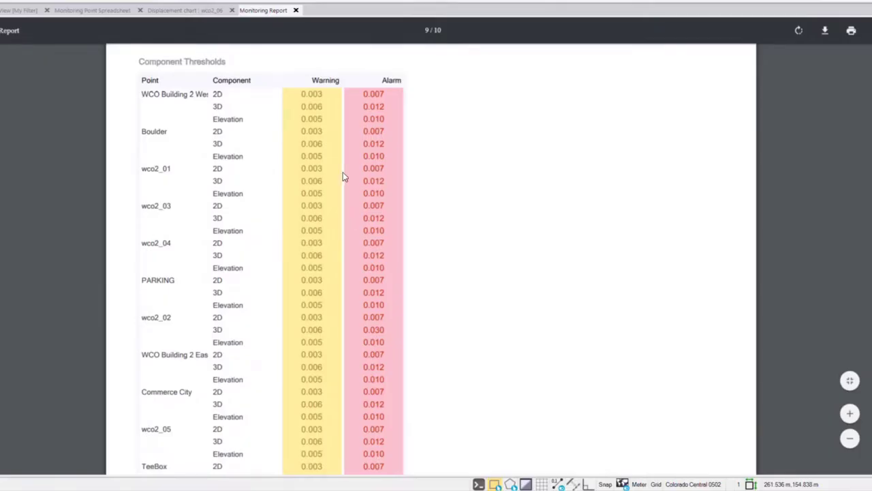
Review the report's component thresholds table and the readings tables for each epoch.
{"action": "scroll", "coordinate": [310, 113], "scroll_direction": "down", "scroll_amount": 5}
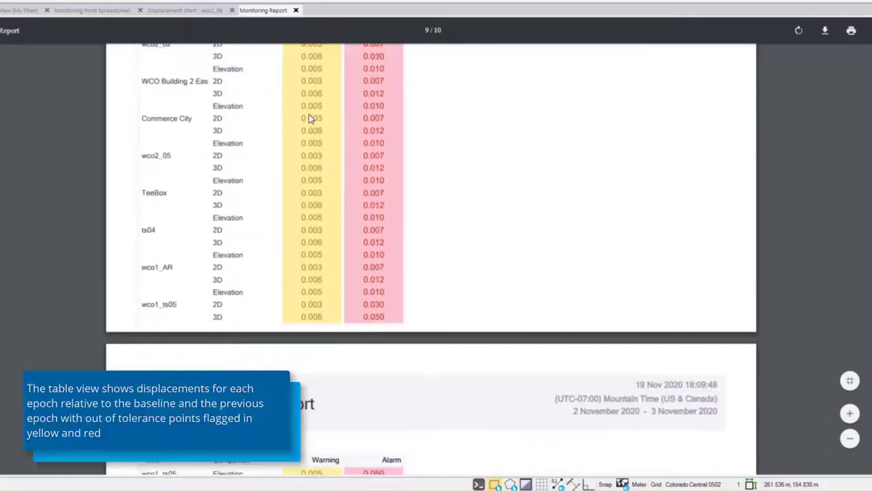
{"action": "scroll", "coordinate": [308, 114], "scroll_direction": "down", "scroll_amount": 7}
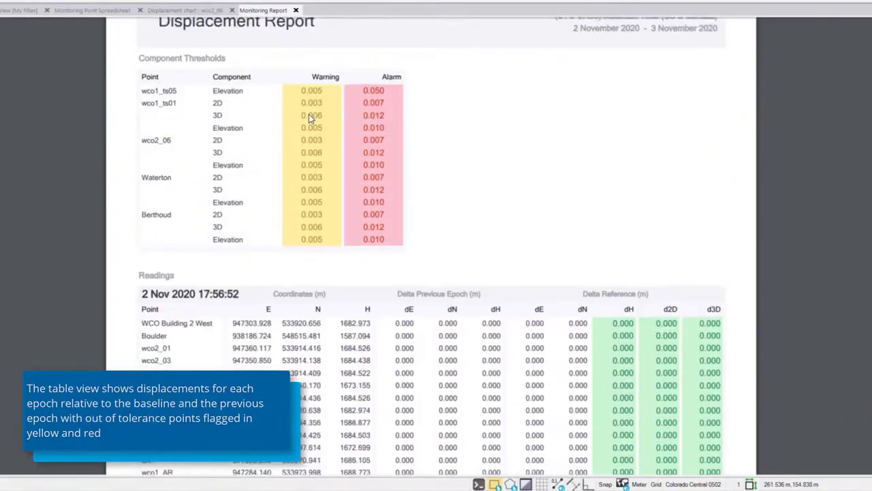
{"action": "scroll", "coordinate": [309, 114], "scroll_direction": "down", "scroll_amount": 3}
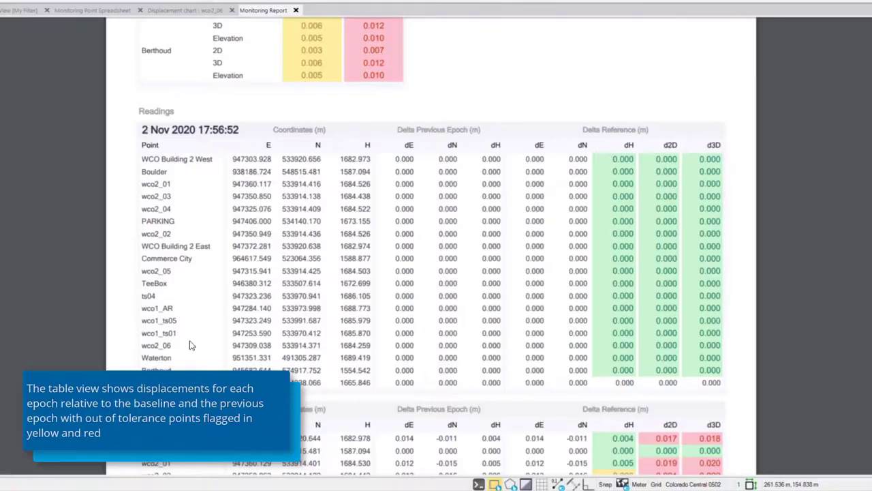
{"action": "scroll", "coordinate": [195, 157], "scroll_direction": "down", "scroll_amount": 4}
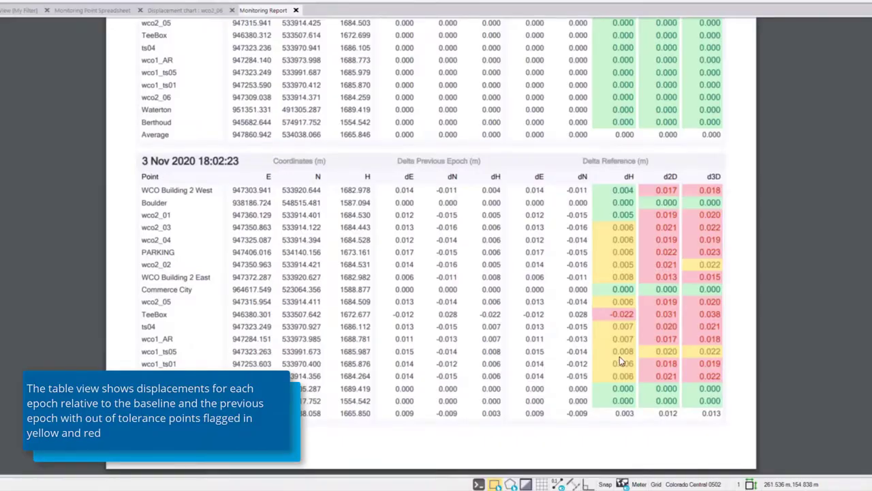
{"action": "mouse_move", "coordinate": [839, 53]}
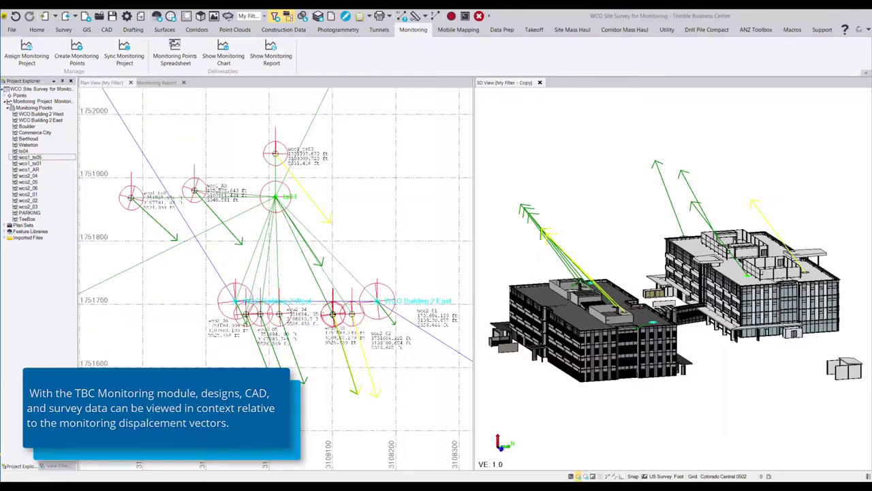
Zoom and orbit the 3D view to examine the displacement vectors around the buildings.
{"action": "scroll", "coordinate": [636, 321], "scroll_direction": "up", "scroll_amount": 1}
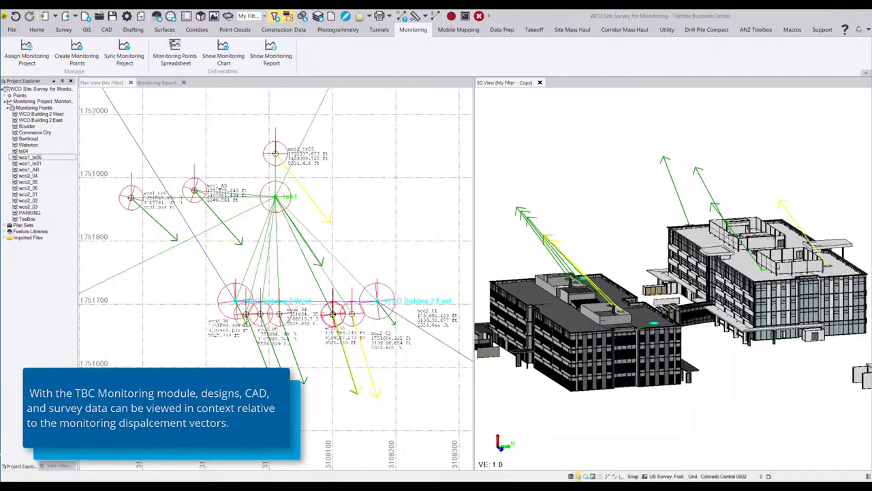
{"action": "left_click_drag", "start_coordinate": [657, 321], "coordinate": [645, 314]}
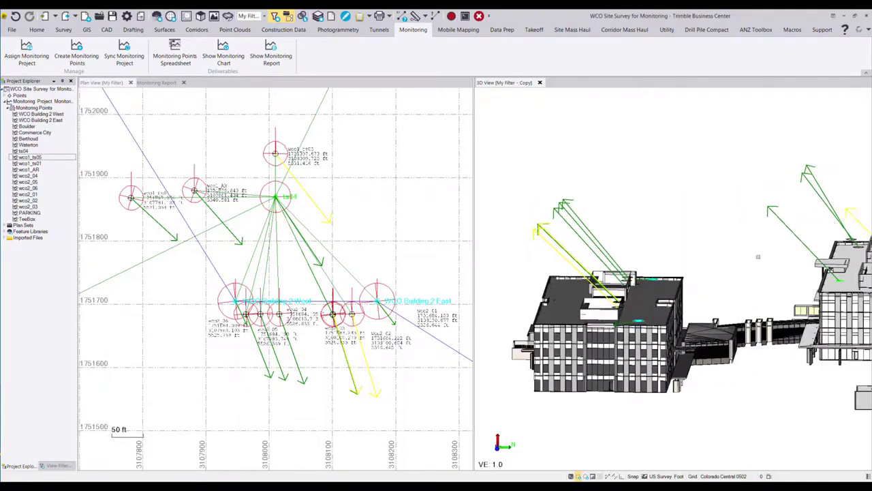
{"action": "mouse_move", "coordinate": [719, 251]}
{"action": "left_mouse_down"}
{"action": "mouse_move", "coordinate": [708, 241]}
{"action": "mouse_move", "coordinate": [717, 261]}
{"action": "left_mouse_up"}
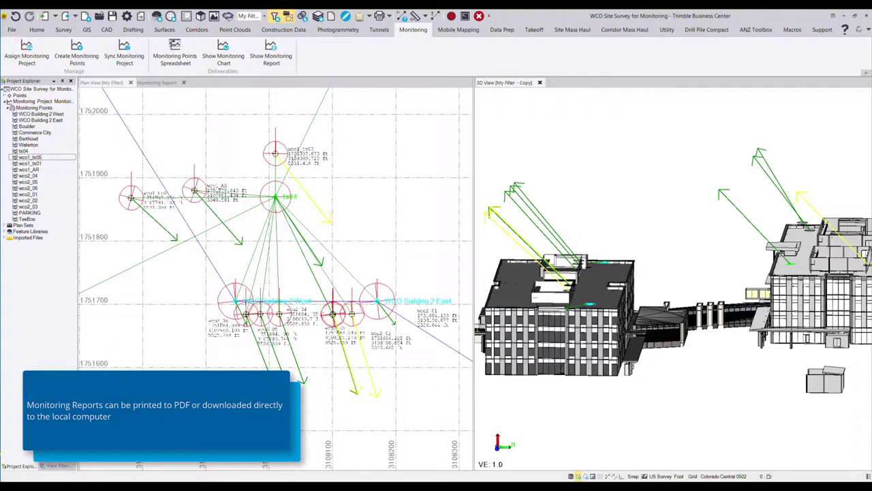
Switch to the Monitoring Report tab and scroll through its epoch readings tables.
{"action": "left_click", "coordinate": [157, 82]}
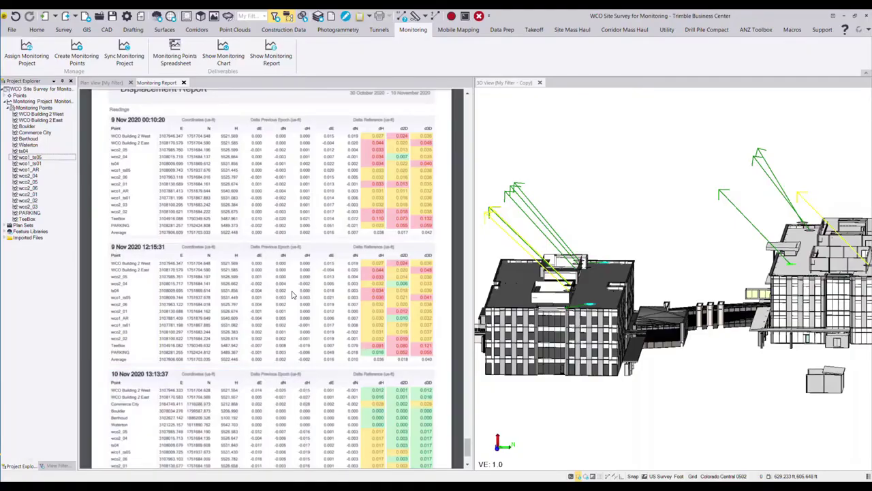
{"action": "scroll", "coordinate": [292, 295], "scroll_direction": "up", "scroll_amount": 10}
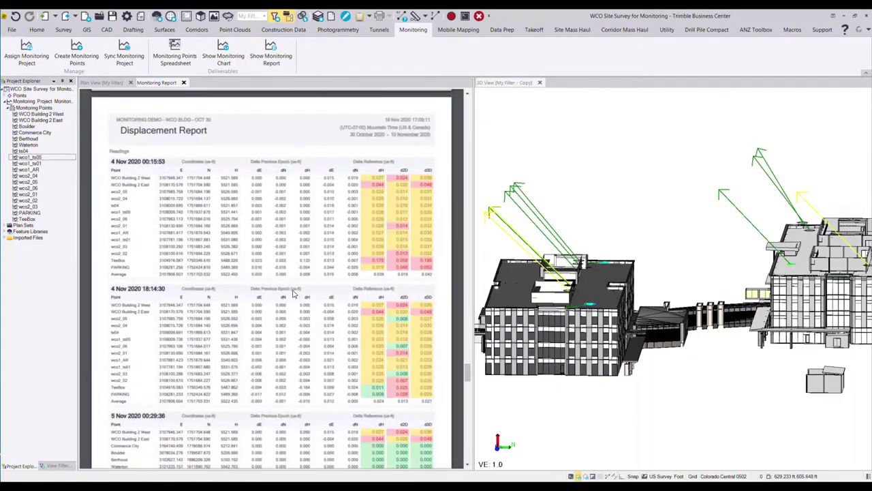